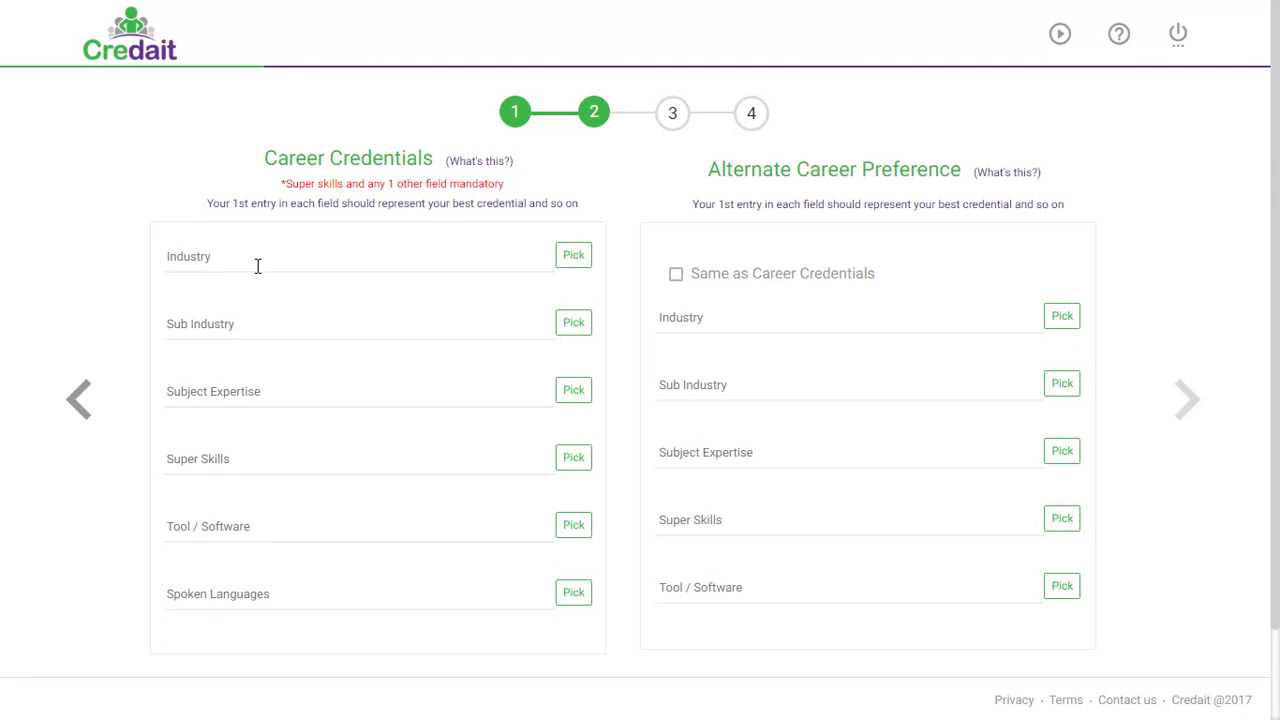
- Add Healthcare, Advertising and Education, in that order, as the Career Credentials industries
click(584, 270)
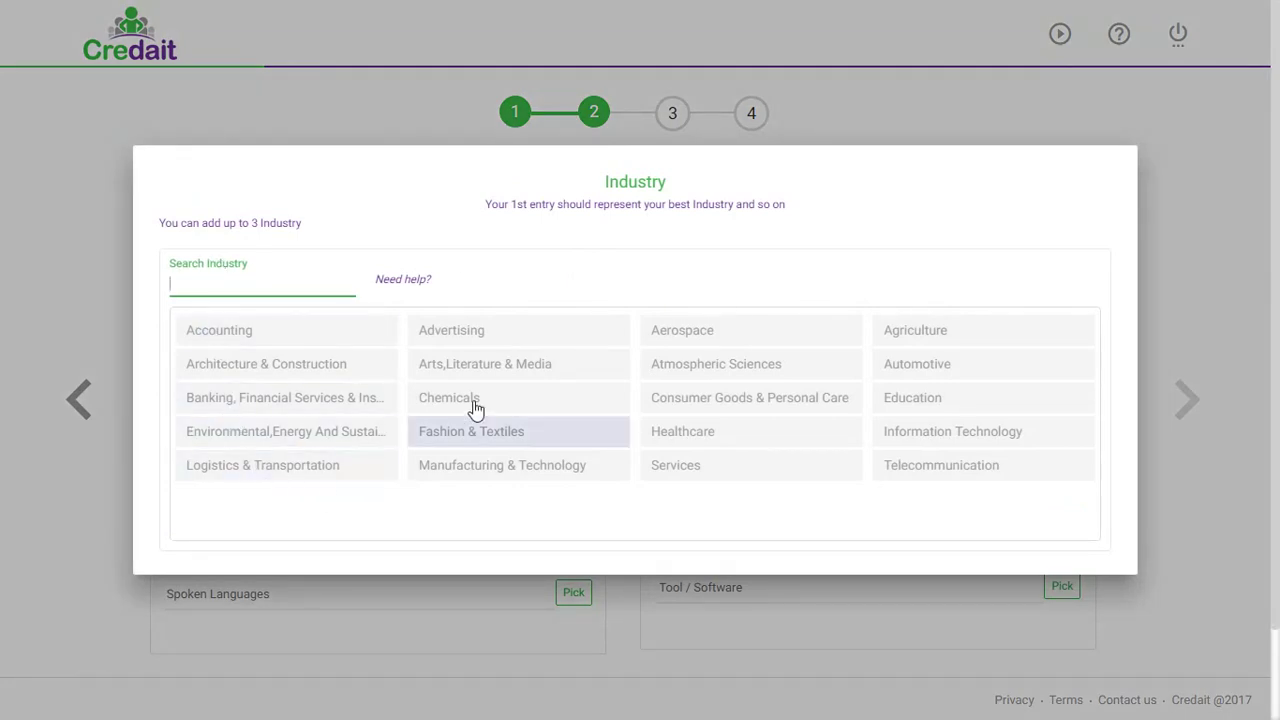
click(746, 440)
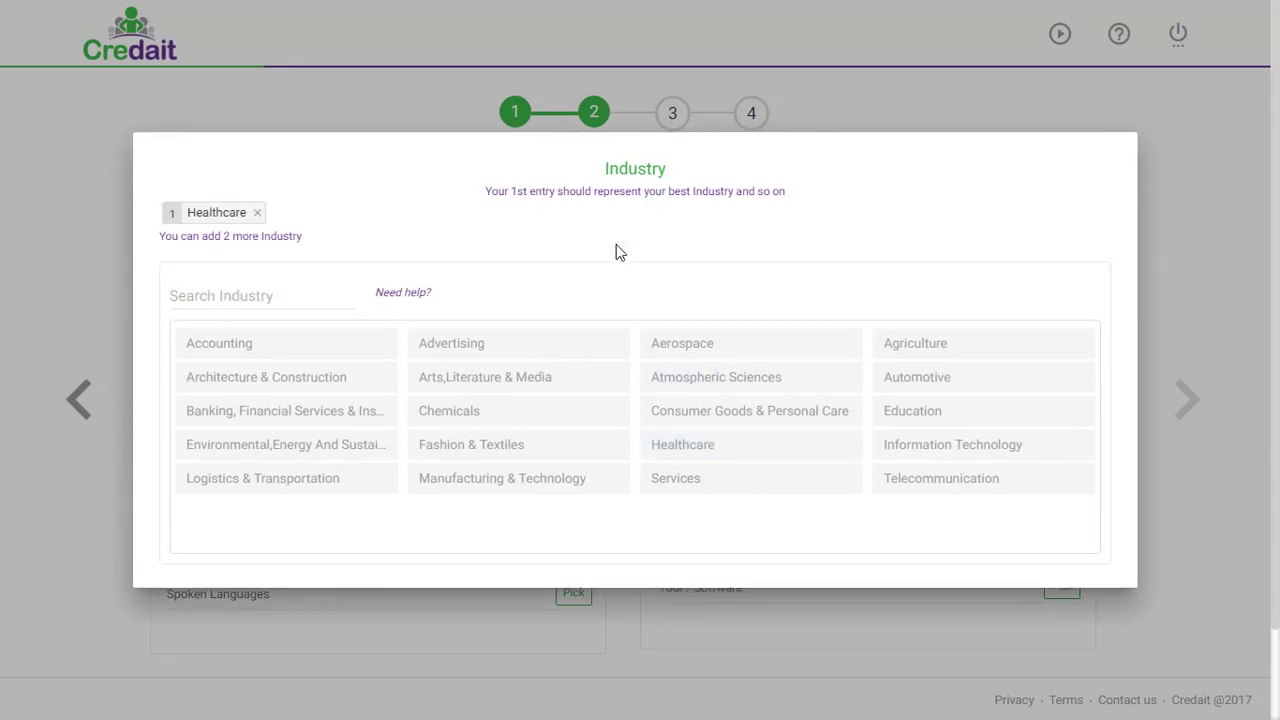
click(261, 217)
click(237, 288)
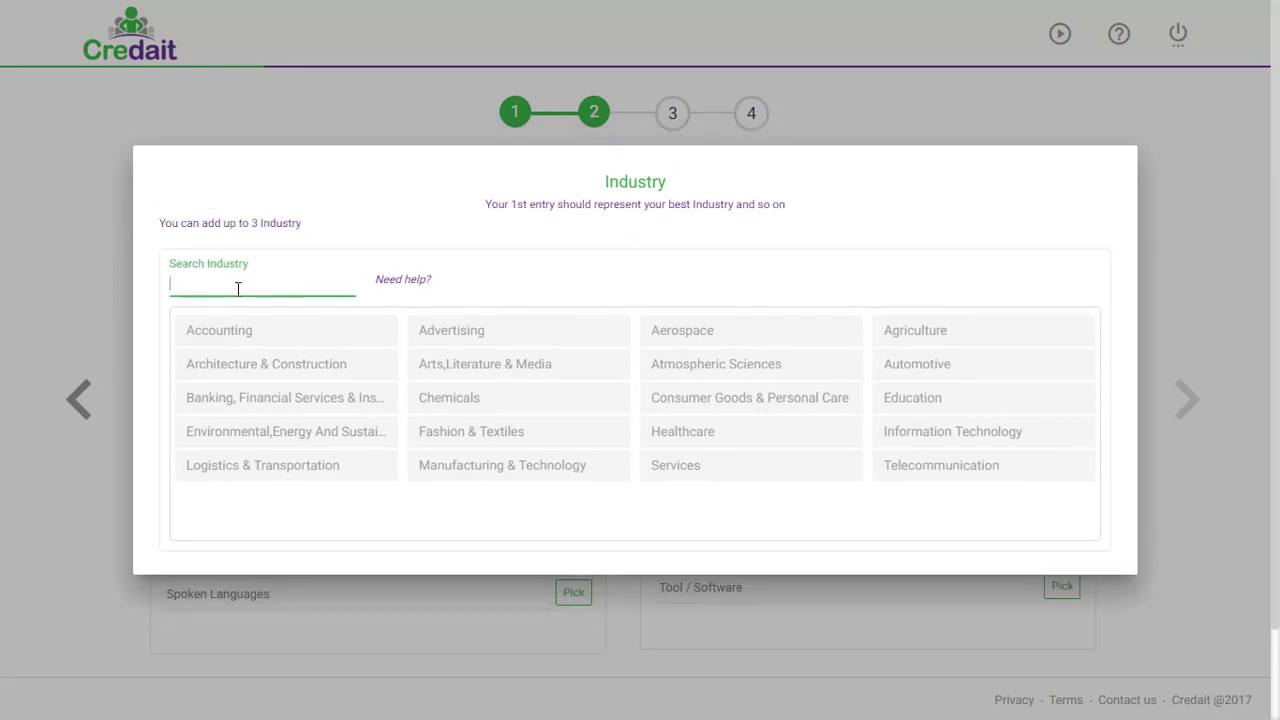
text(health)
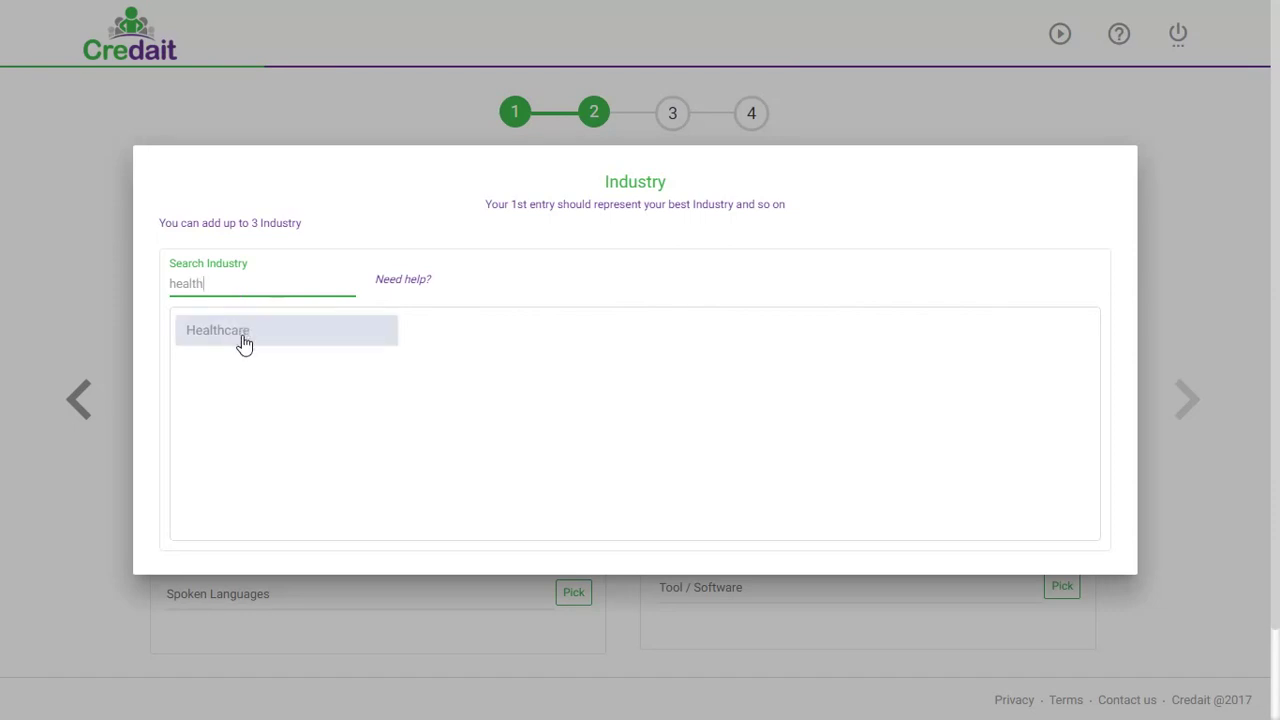
click(306, 344)
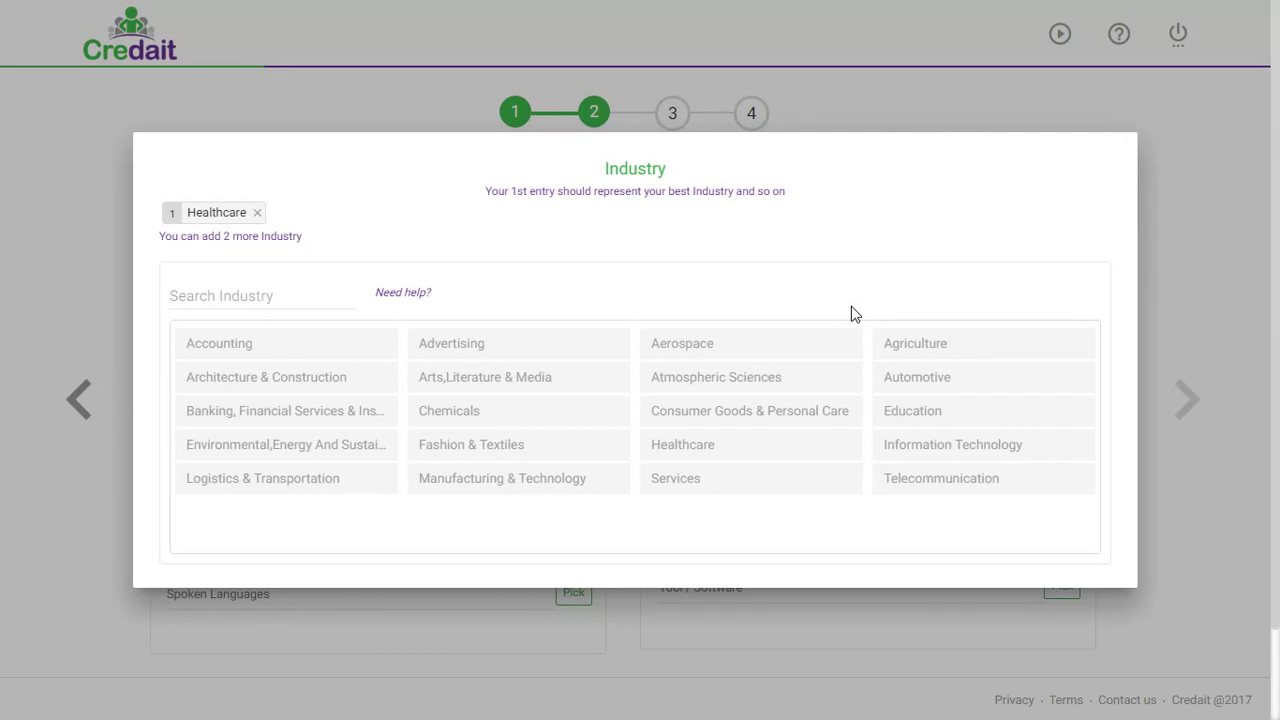
click(573, 358)
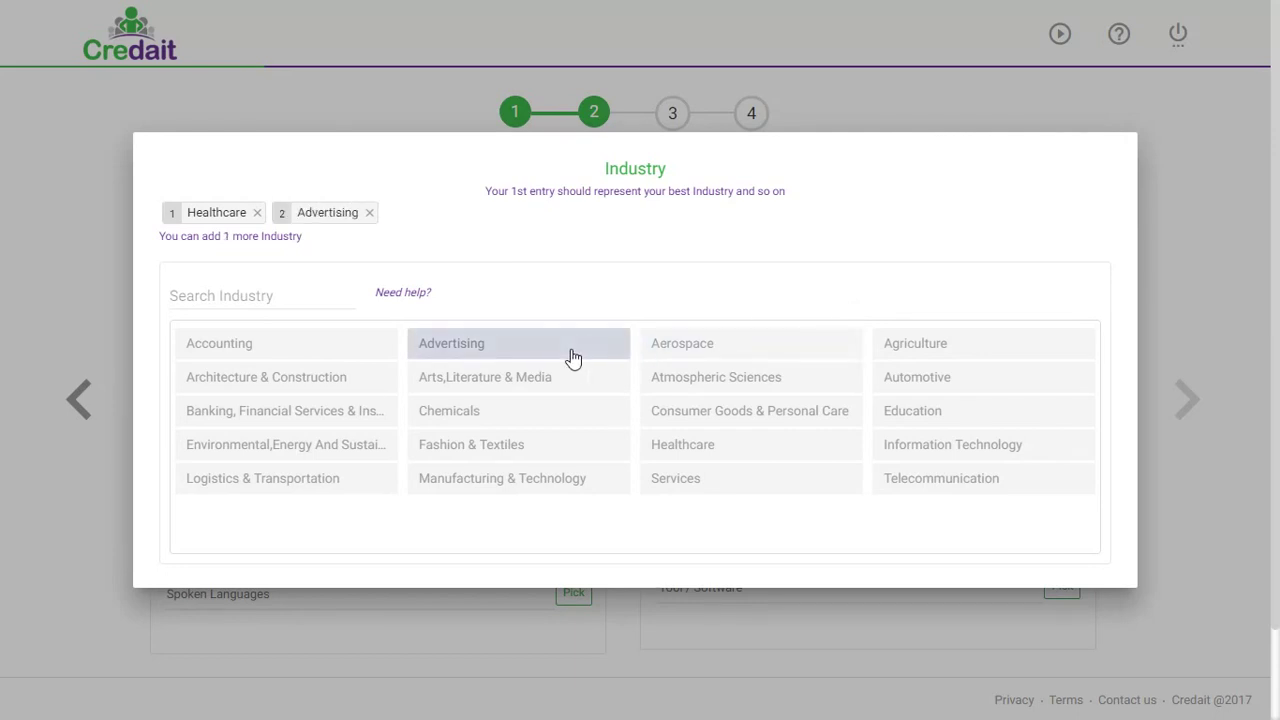
click(916, 420)
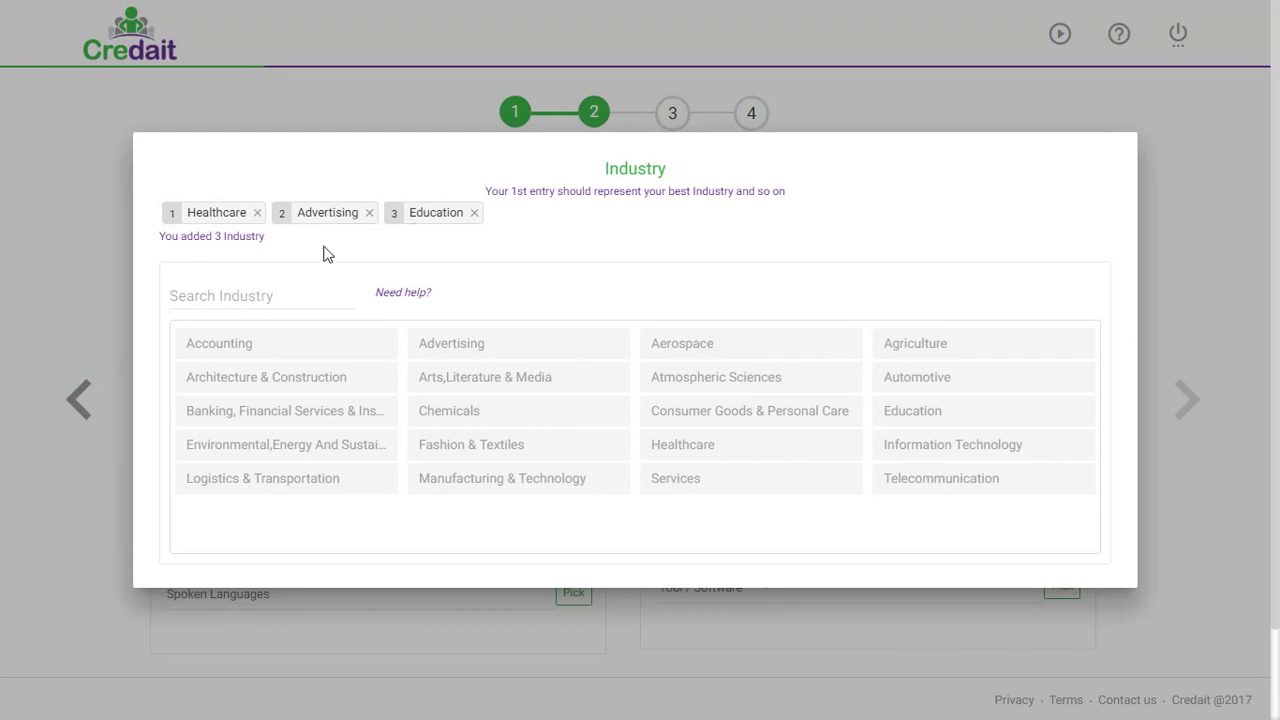
click(85, 284)
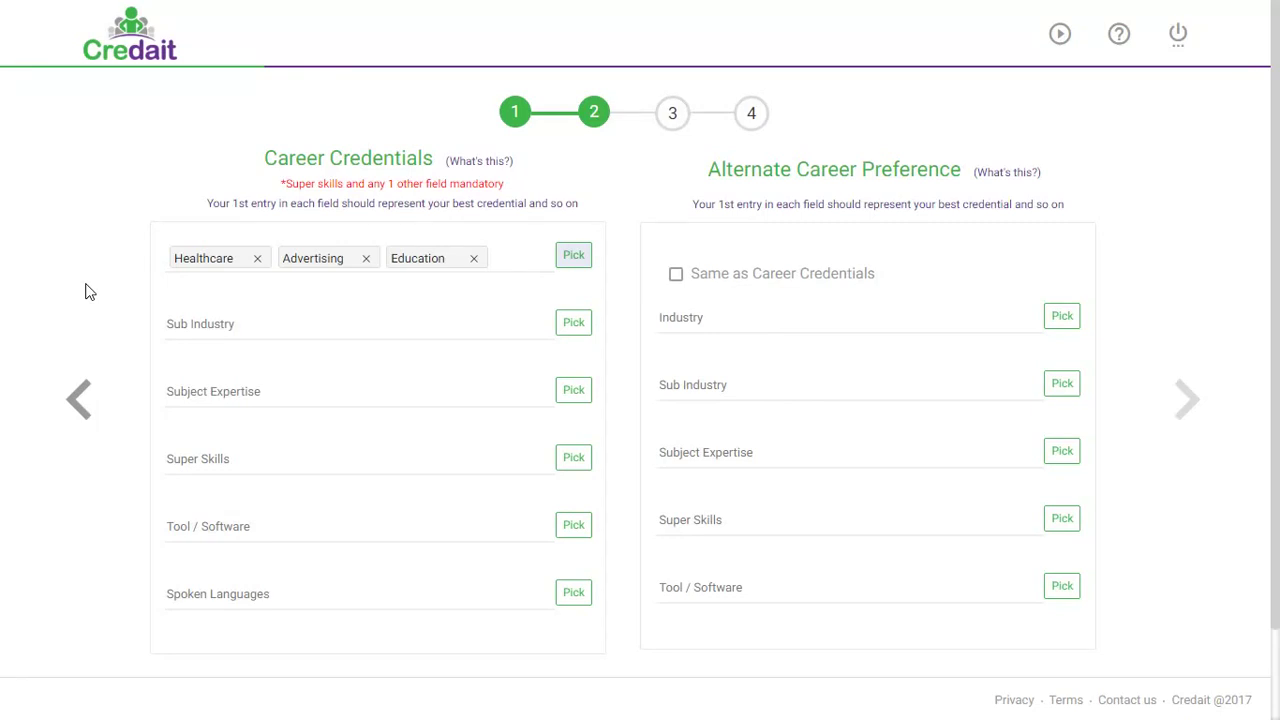
- Search the Career Credentials sub industries for "res" and add Healthcare Research
click(572, 328)
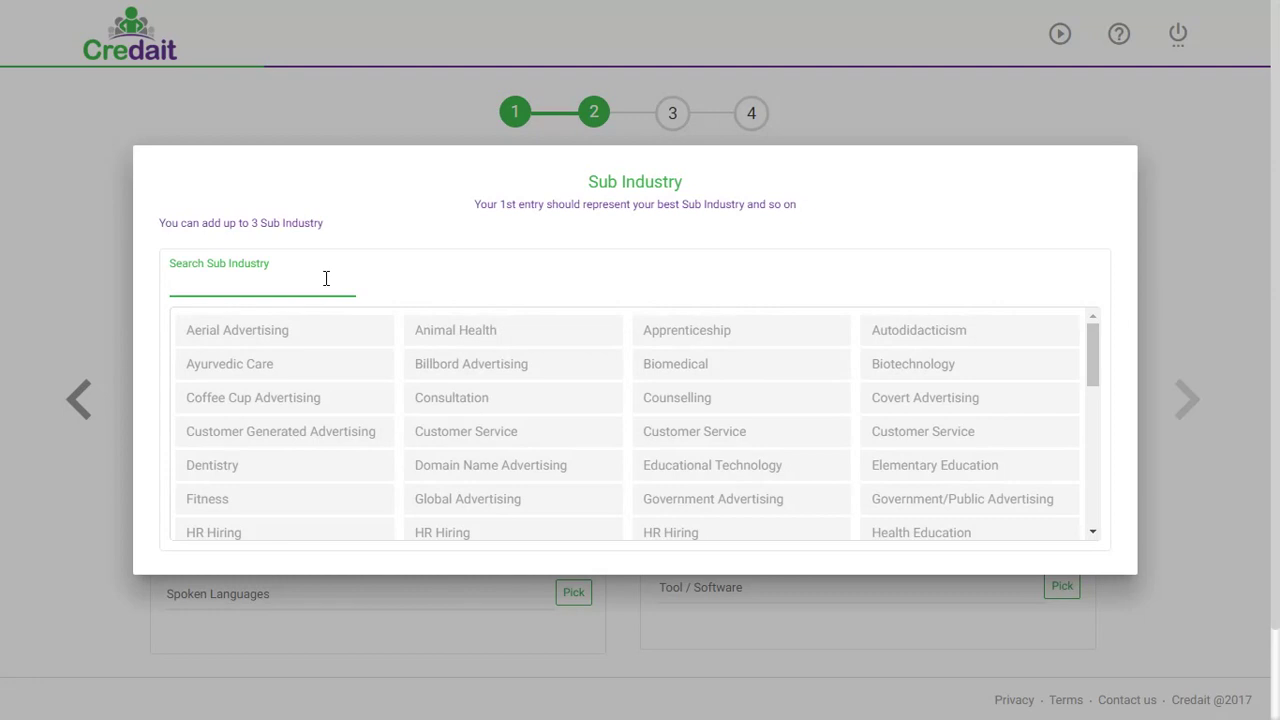
text(re)
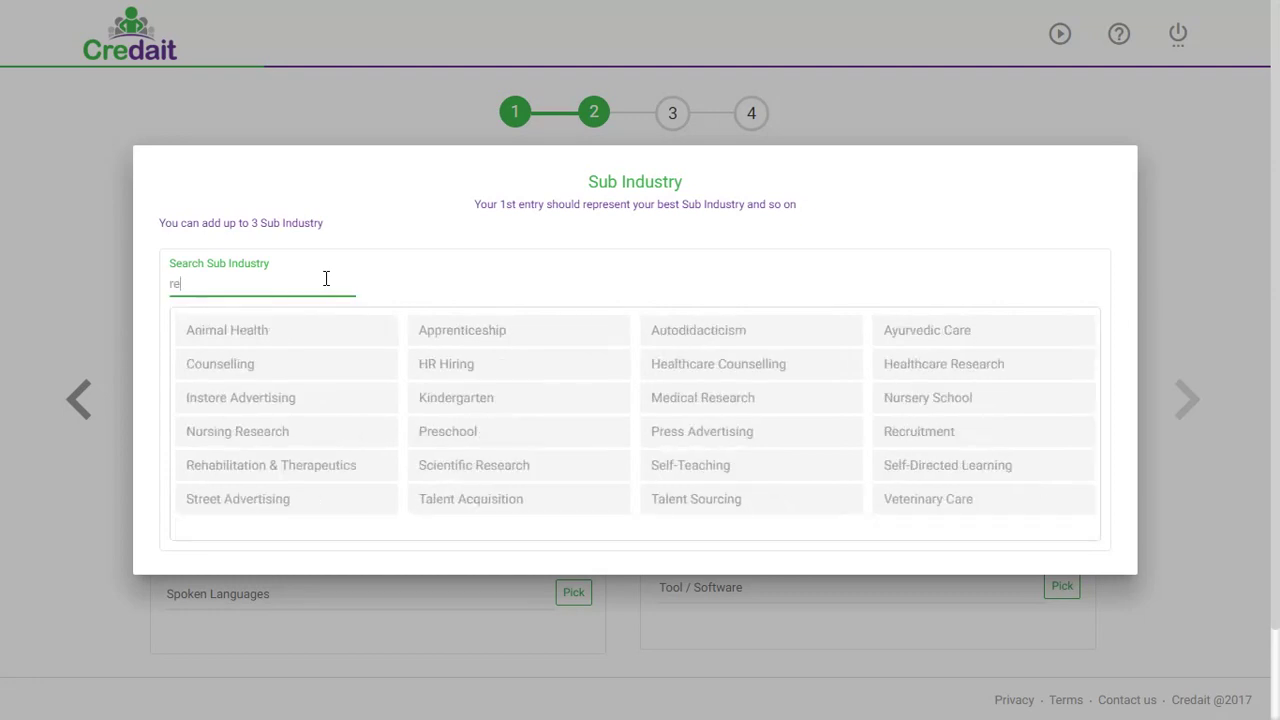
text(a)
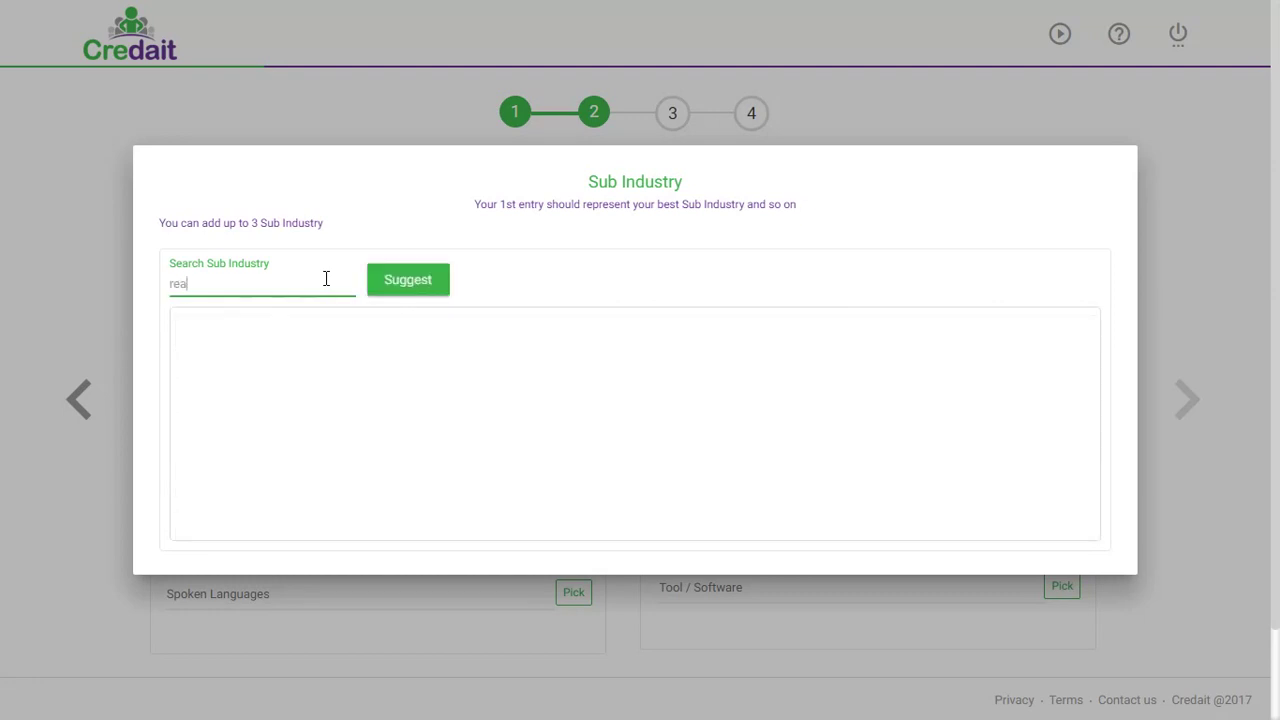
key(BackSpace)
text(s)
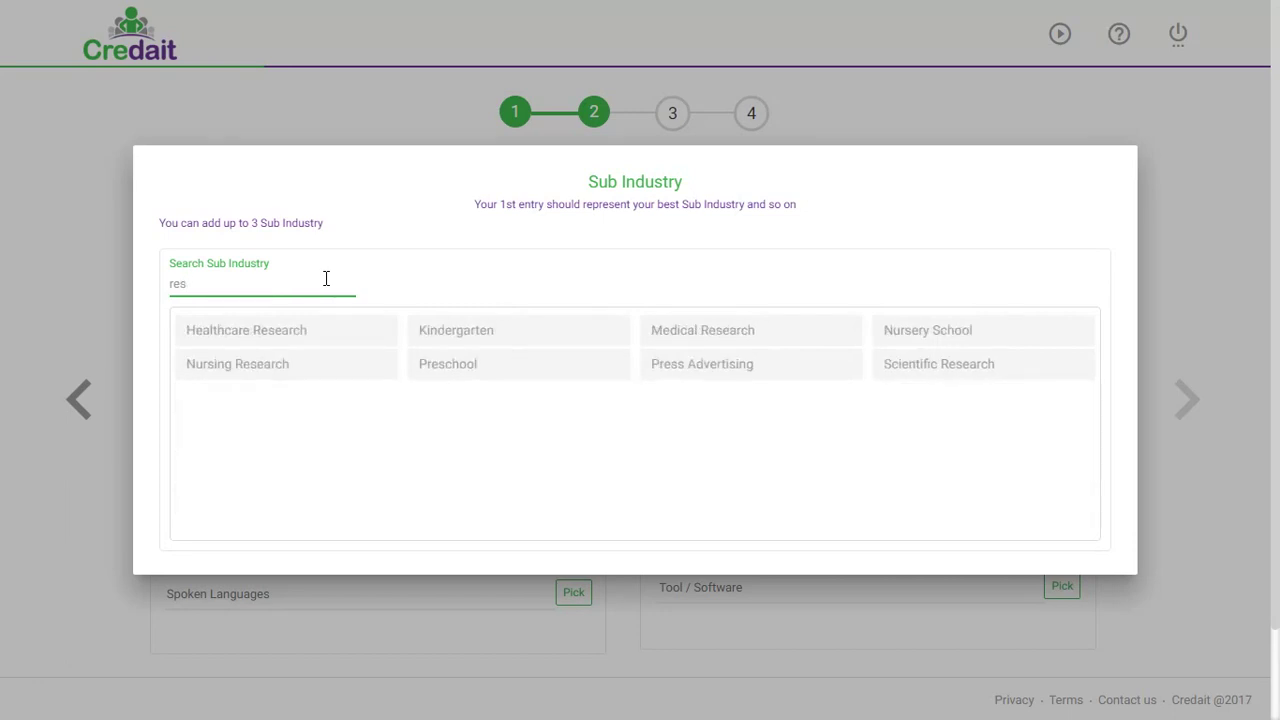
click(289, 340)
click(76, 335)
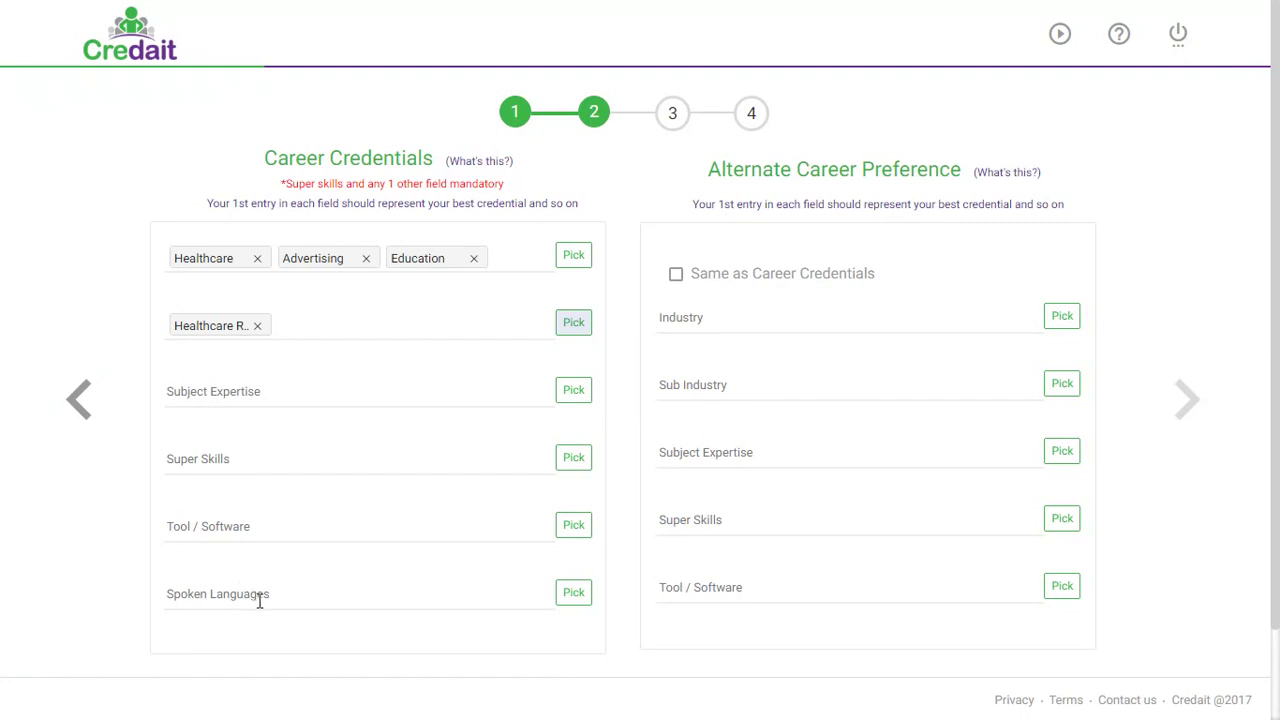
- Find English among the spoken languages and add it to the Career Credentials
click(576, 596)
text(eng)
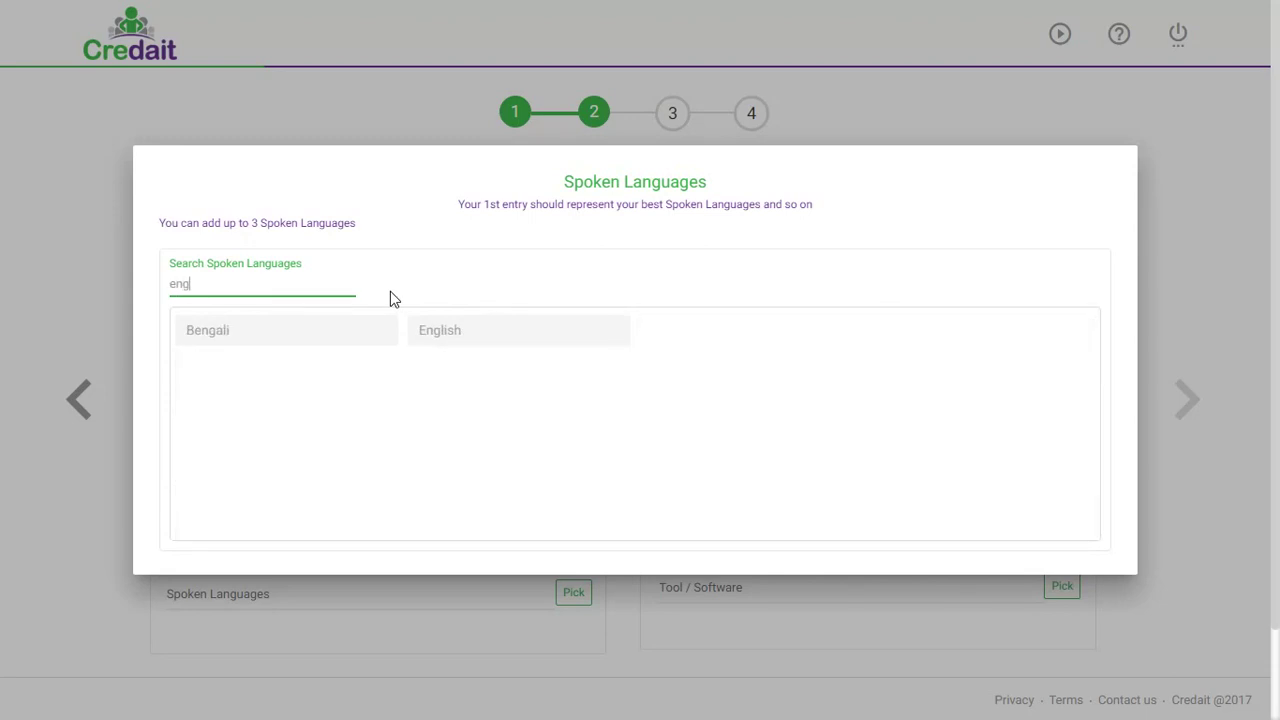
click(446, 340)
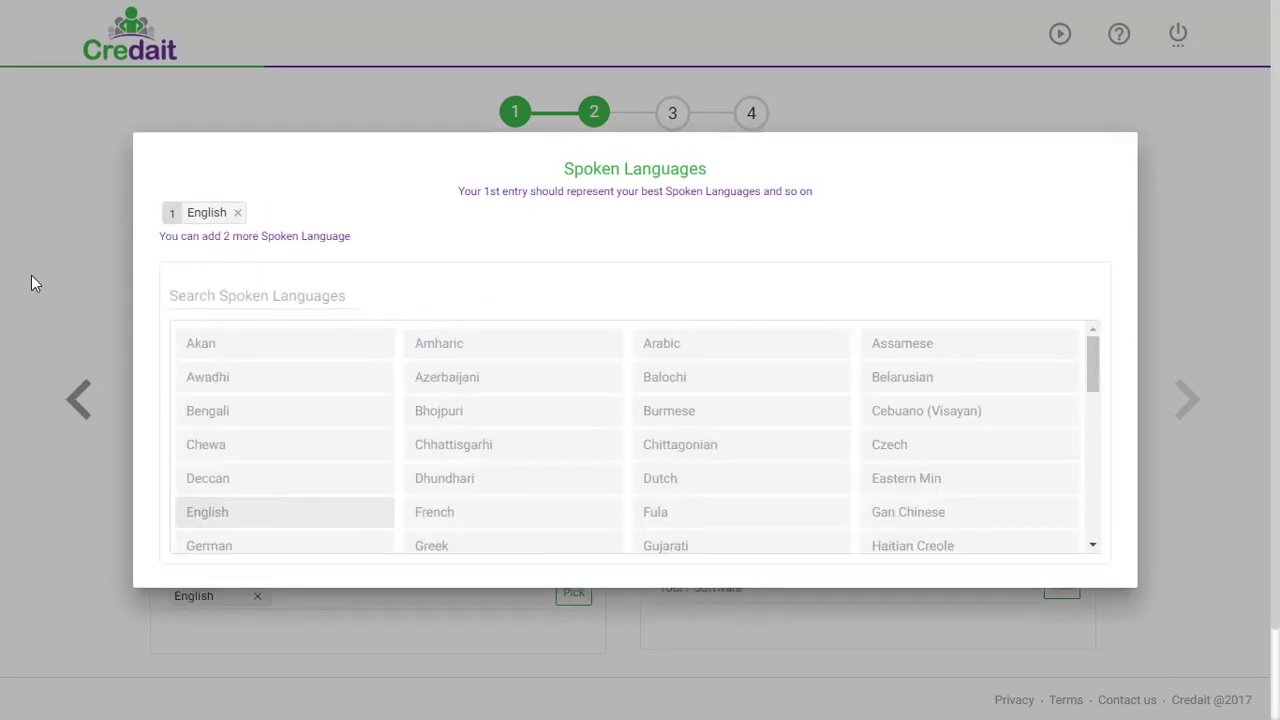
click(31, 275)
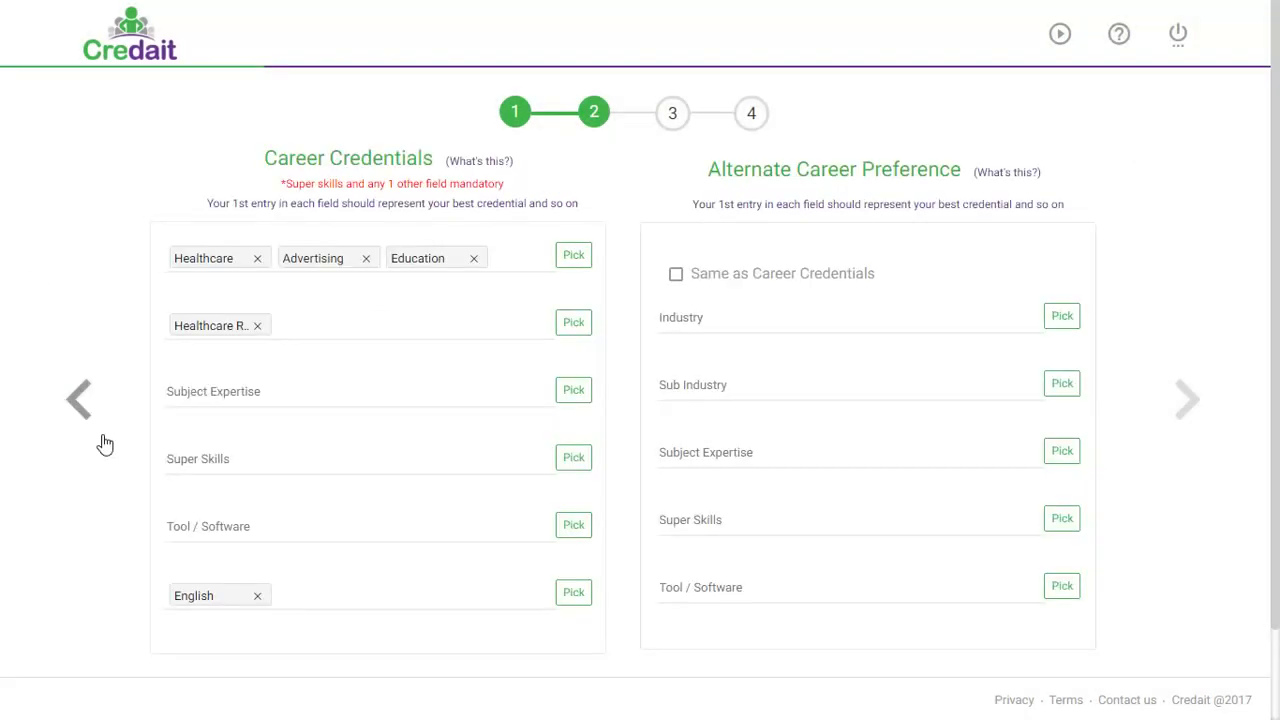
- Add Brand Management and Conflict Management as the first two super skills in Career Credentials
click(578, 460)
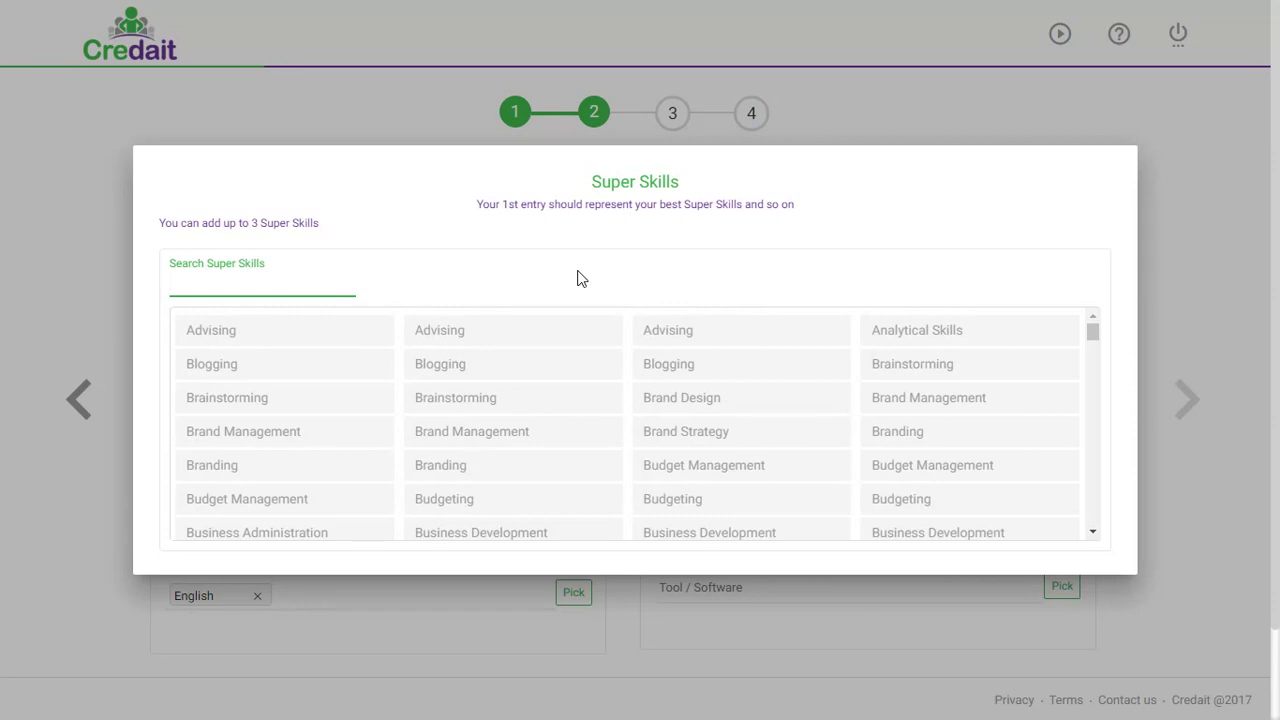
click(938, 405)
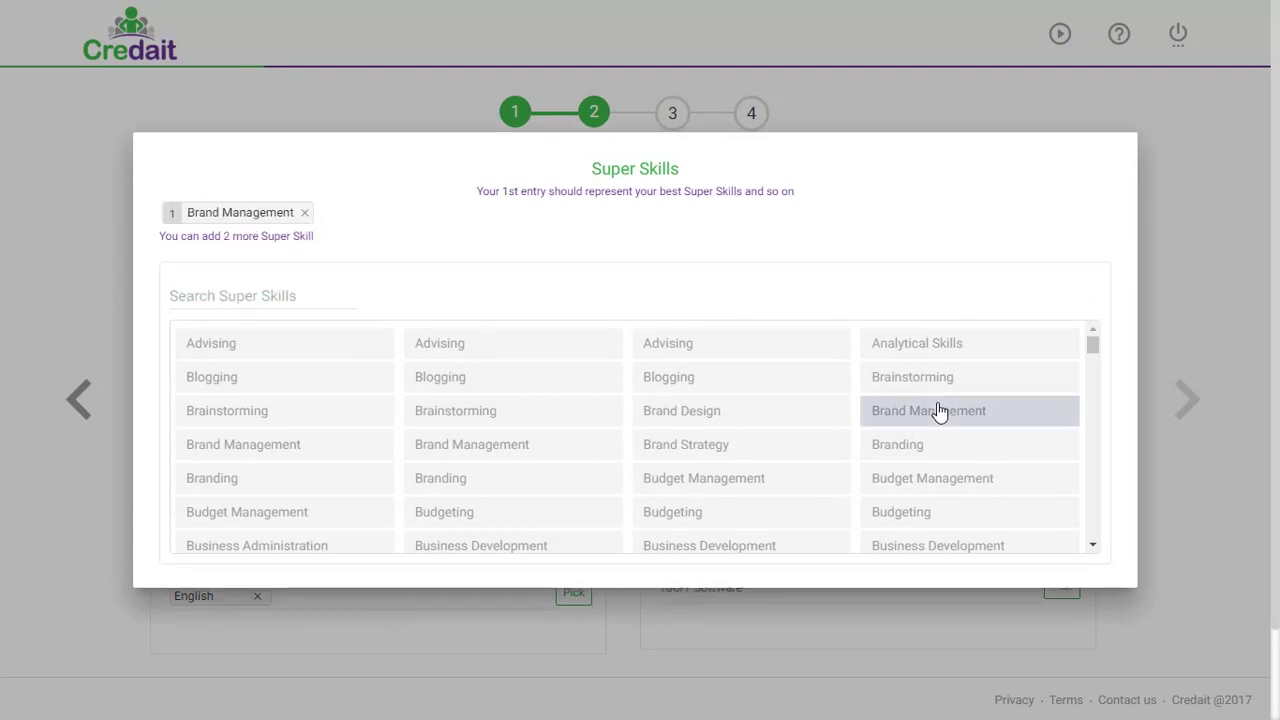
click(261, 295)
text(conf)
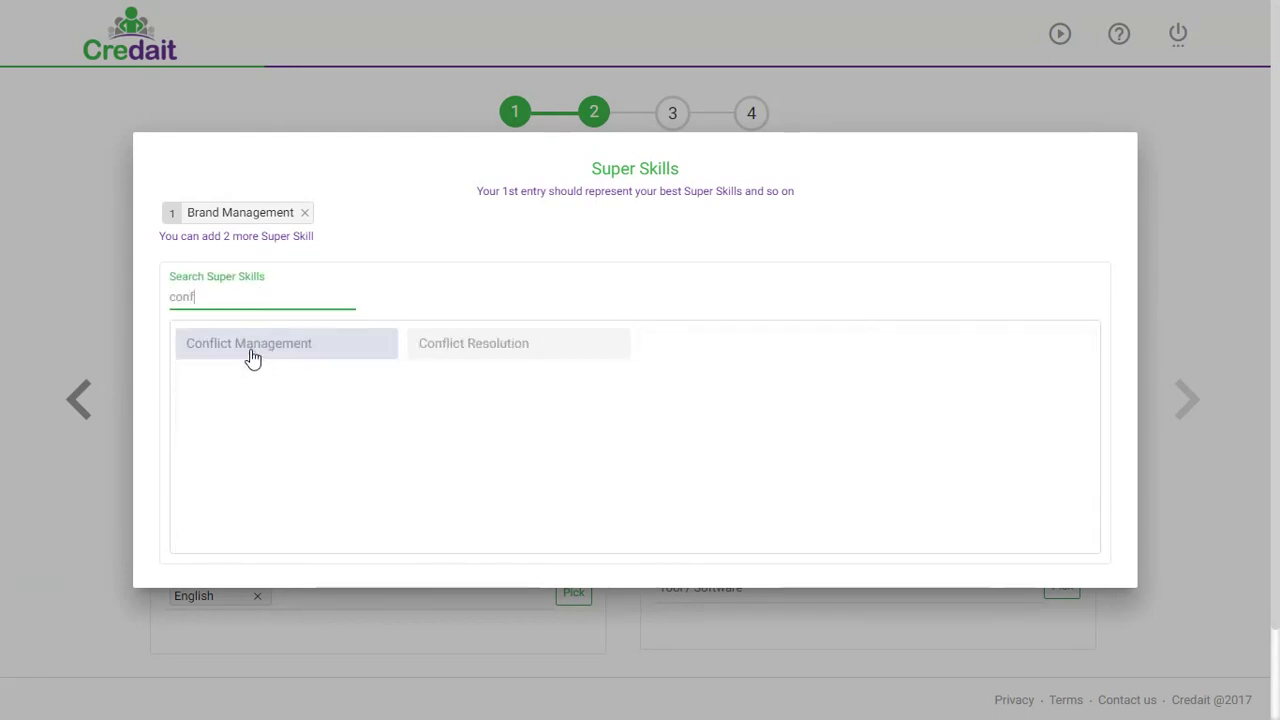
click(308, 355)
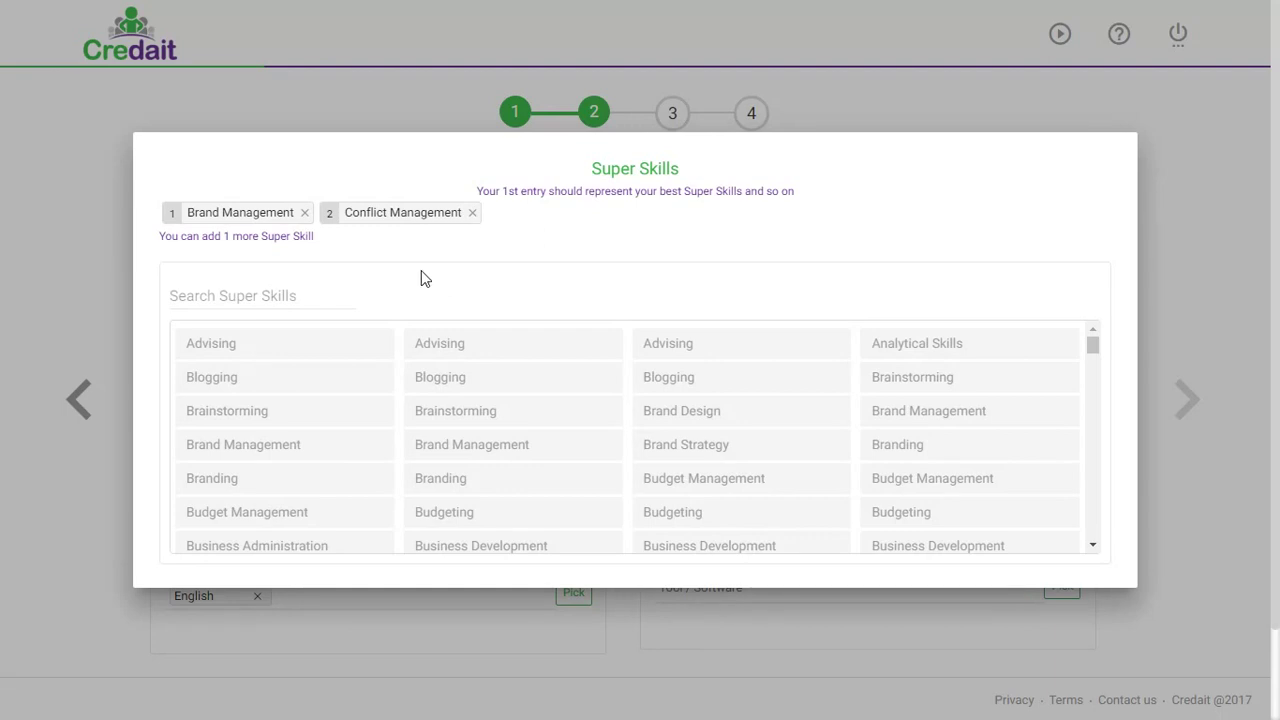
- Search the super skills for "mon", clear the search and close the super skills selection
click(304, 296)
text(m)
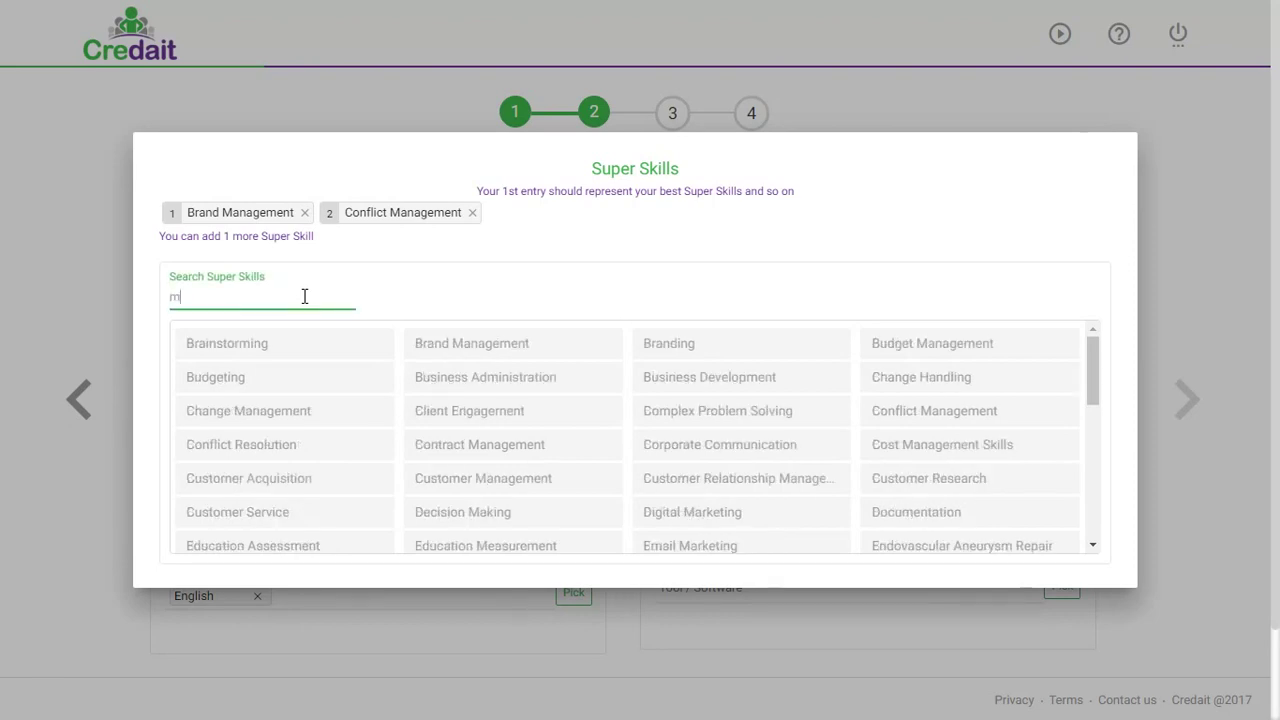
text(on)
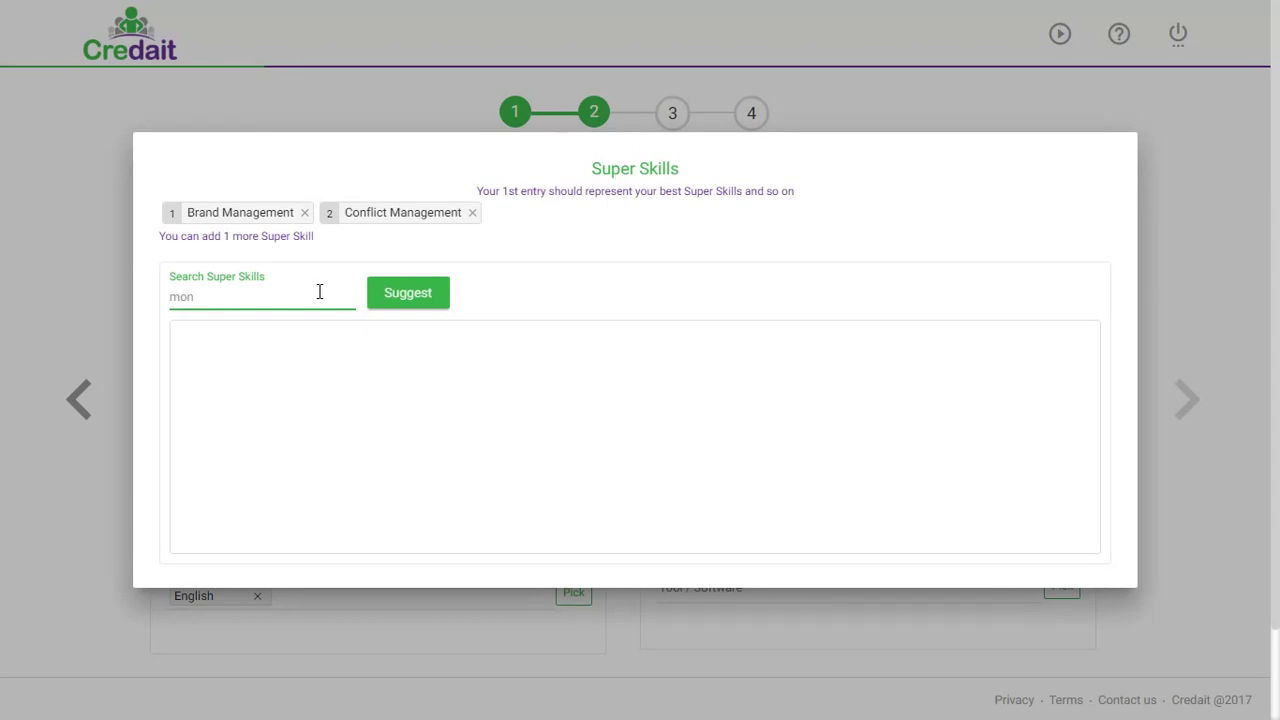
key(BackSpace)
key(BackSpace)
key(BackSpace)
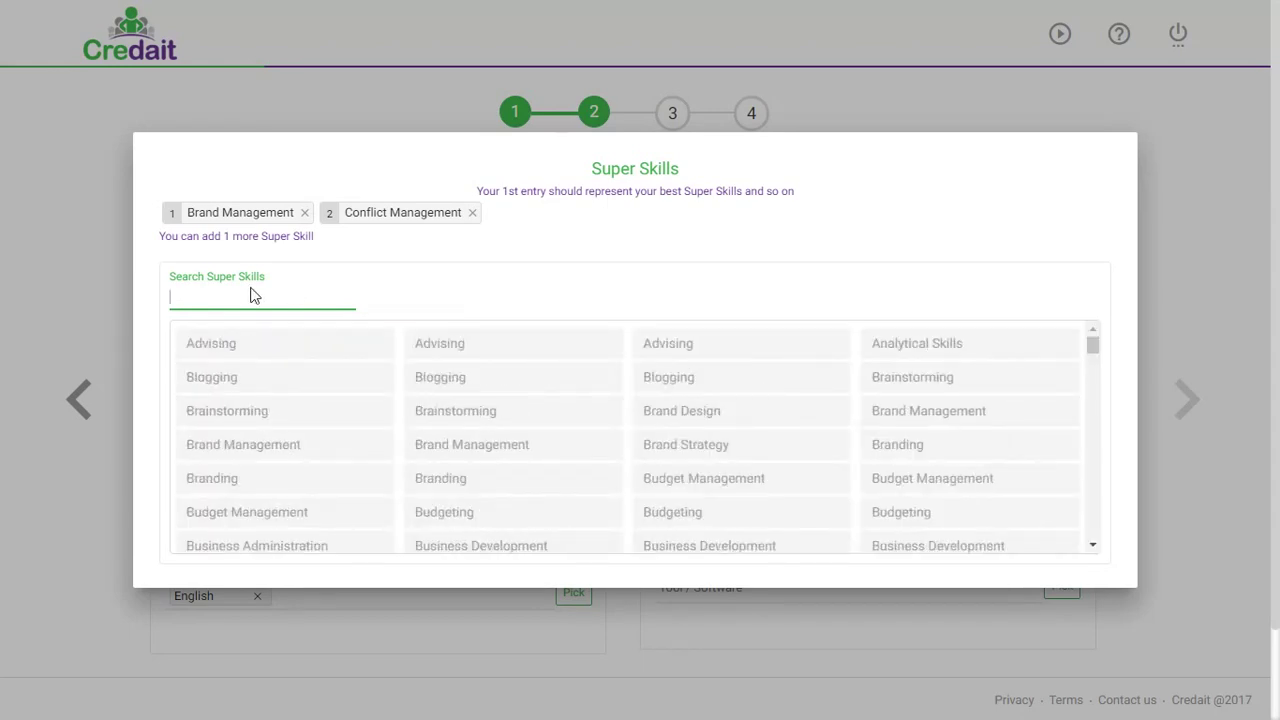
click(72, 257)
click(71, 257)
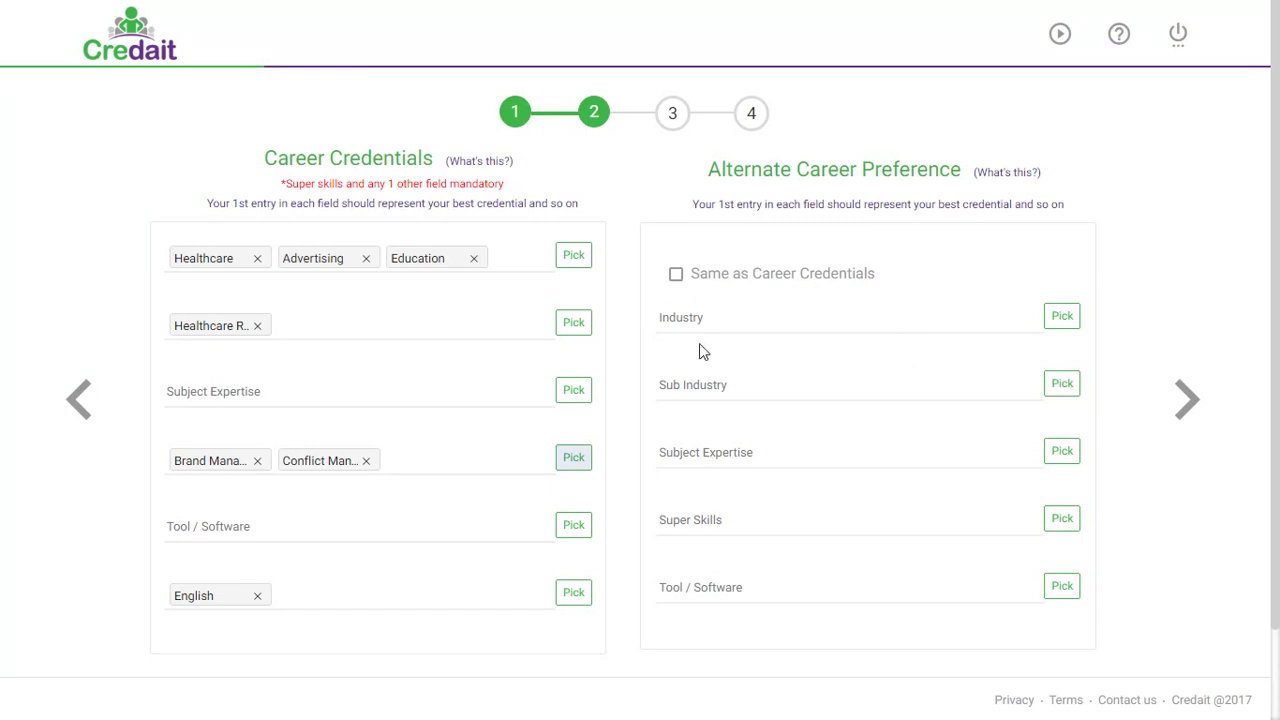
- Add Automotive as an industry under Alternate Career Preference
click(1062, 317)
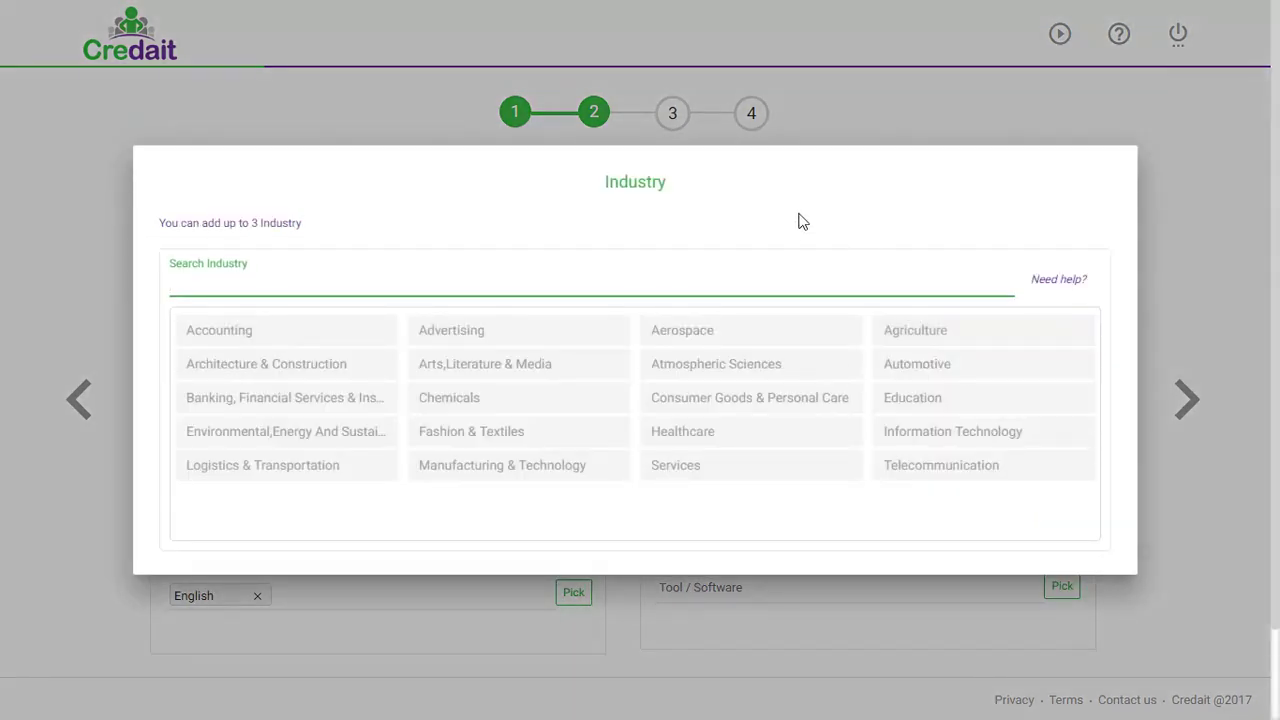
click(989, 375)
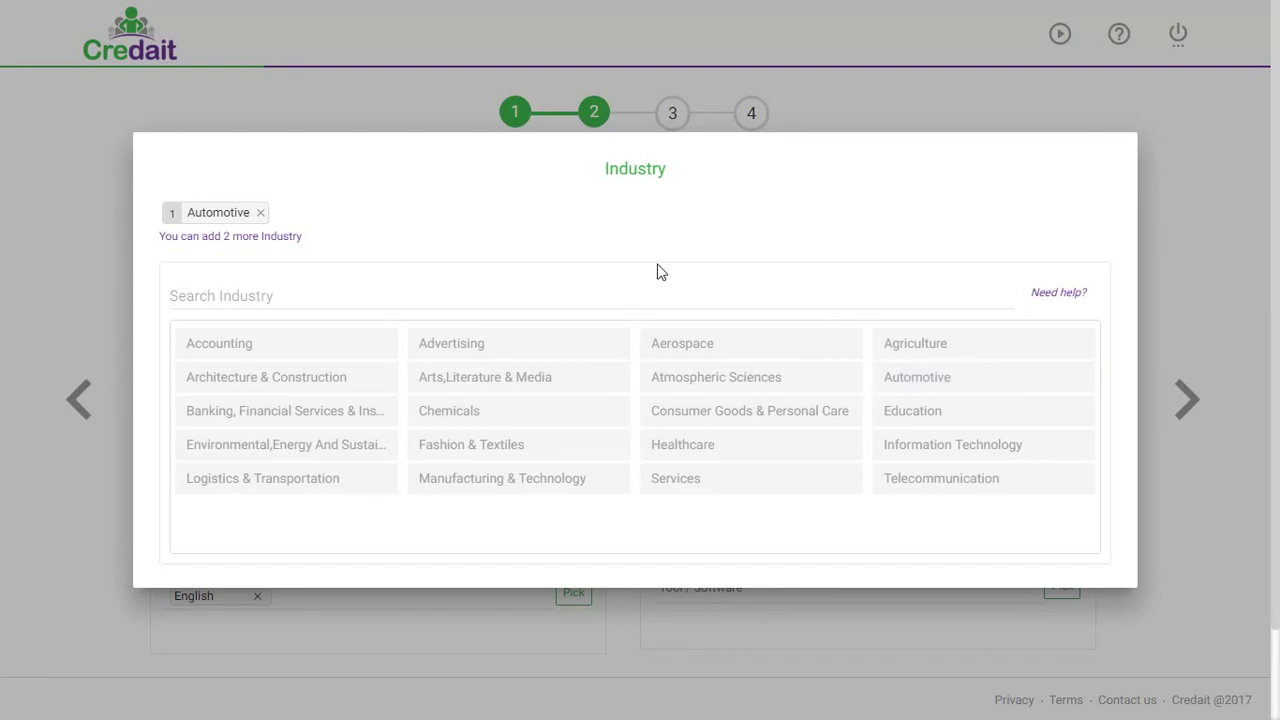
click(59, 277)
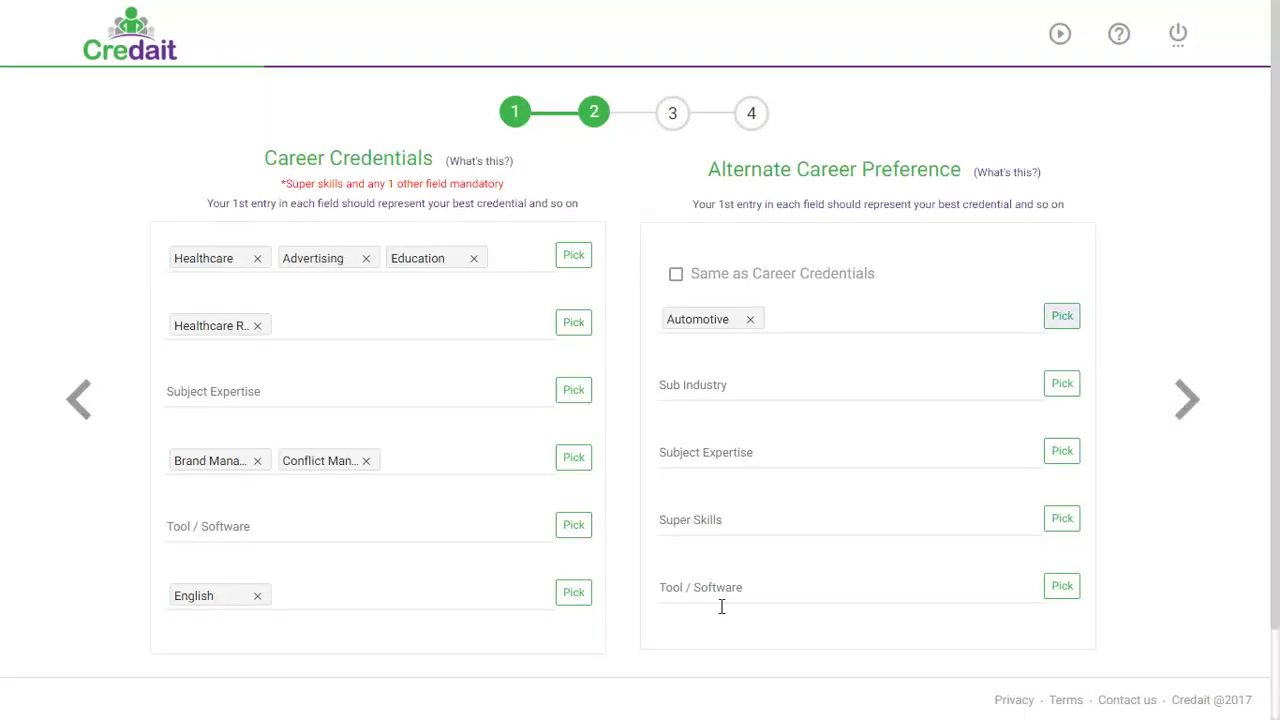
- Search the alternate career subject expertise for "des" and add Design Standards
click(1062, 452)
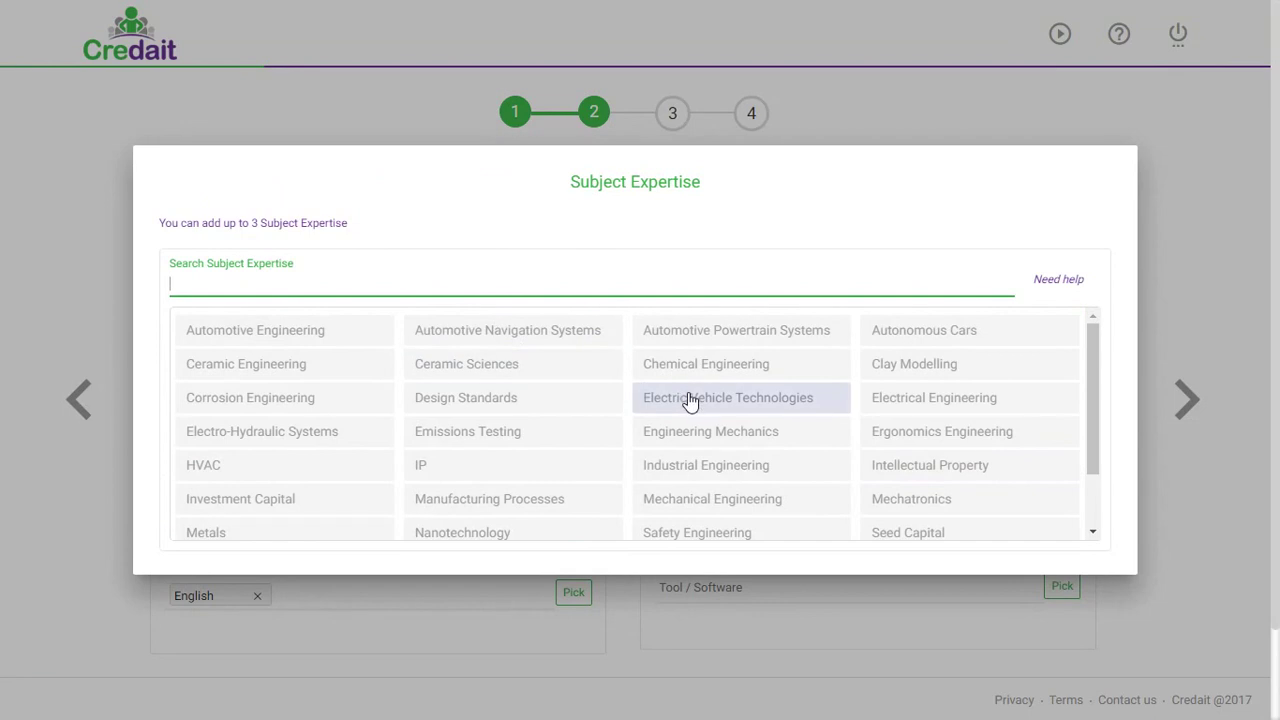
text(des)
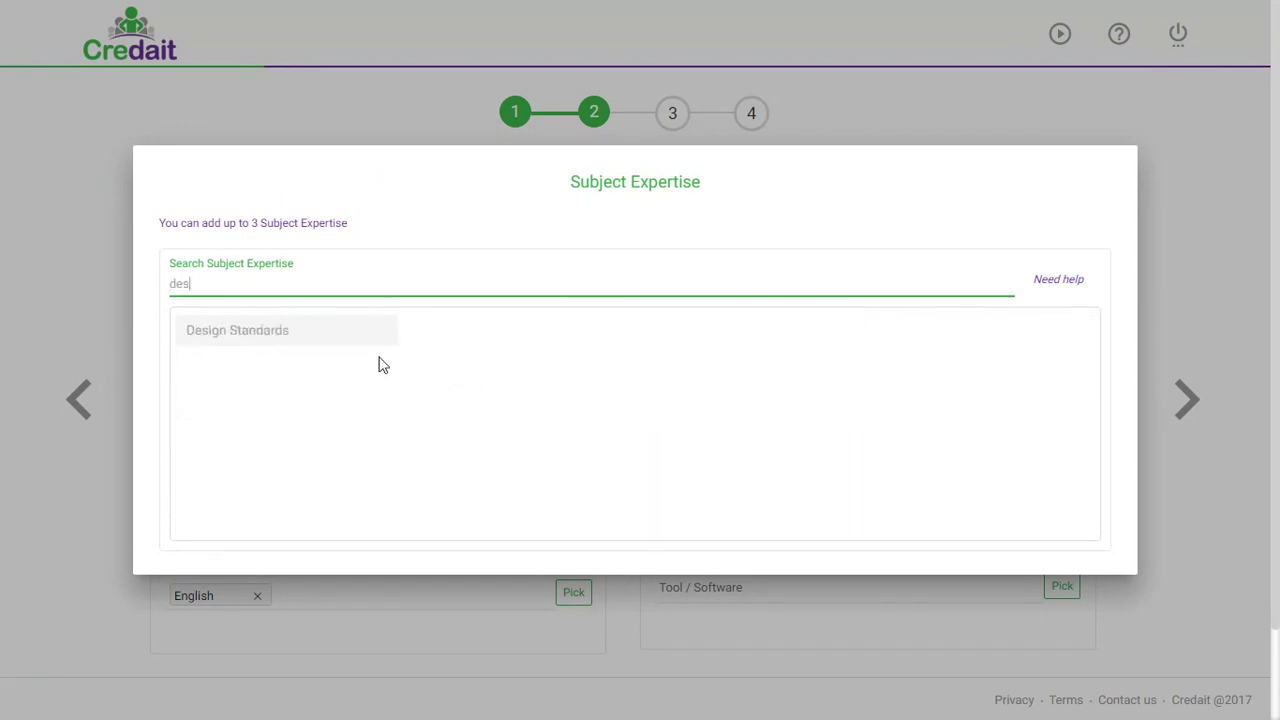
click(316, 340)
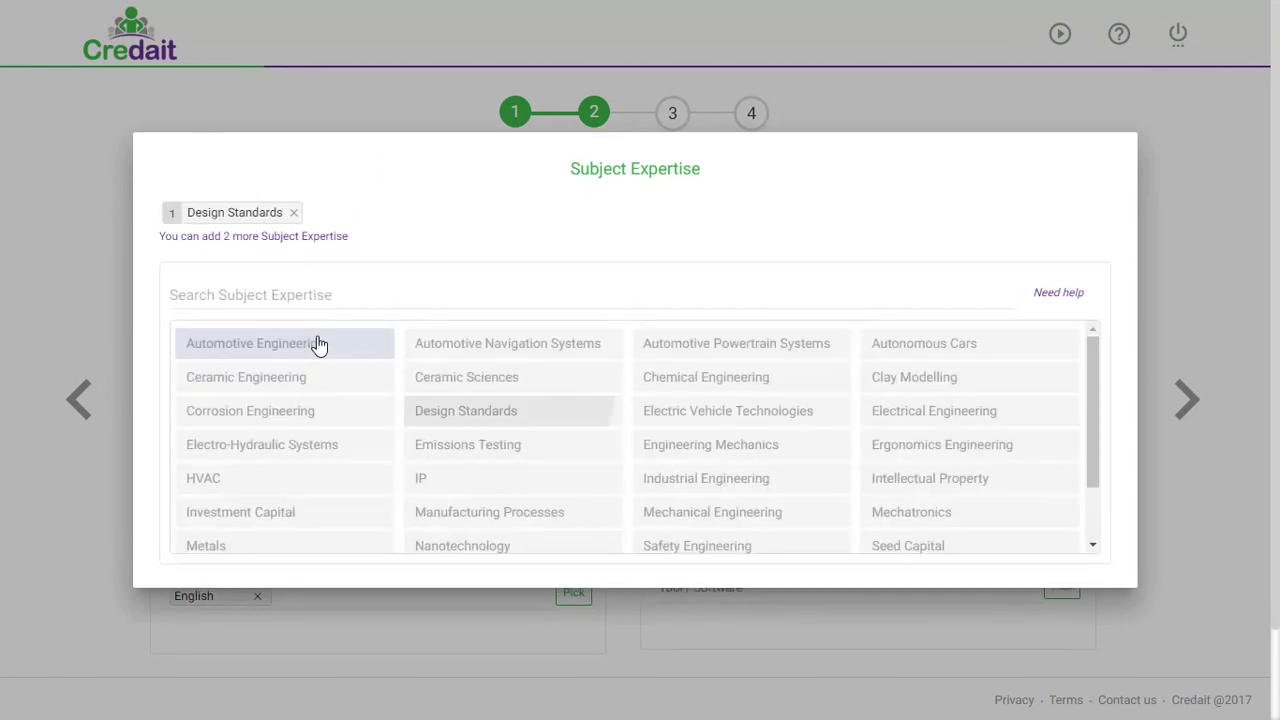
click(55, 270)
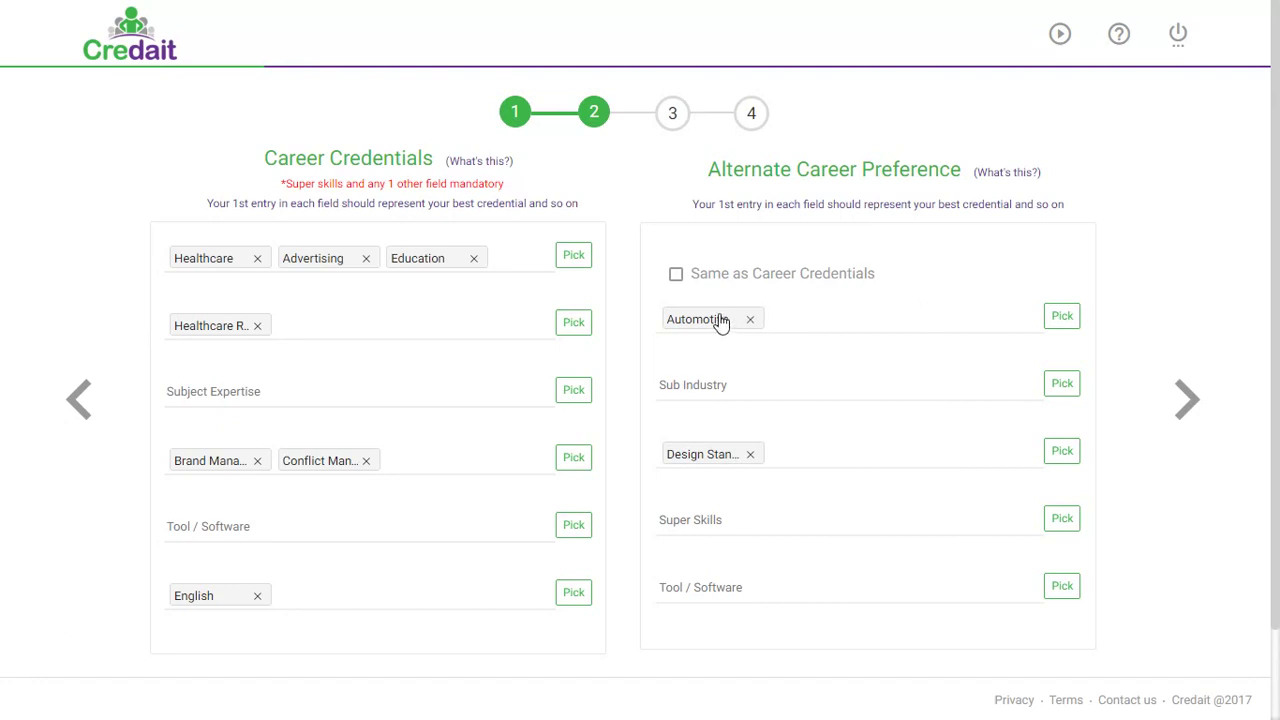
- Make the Alternate Career Preference the same as the Career Credentials
click(677, 275)
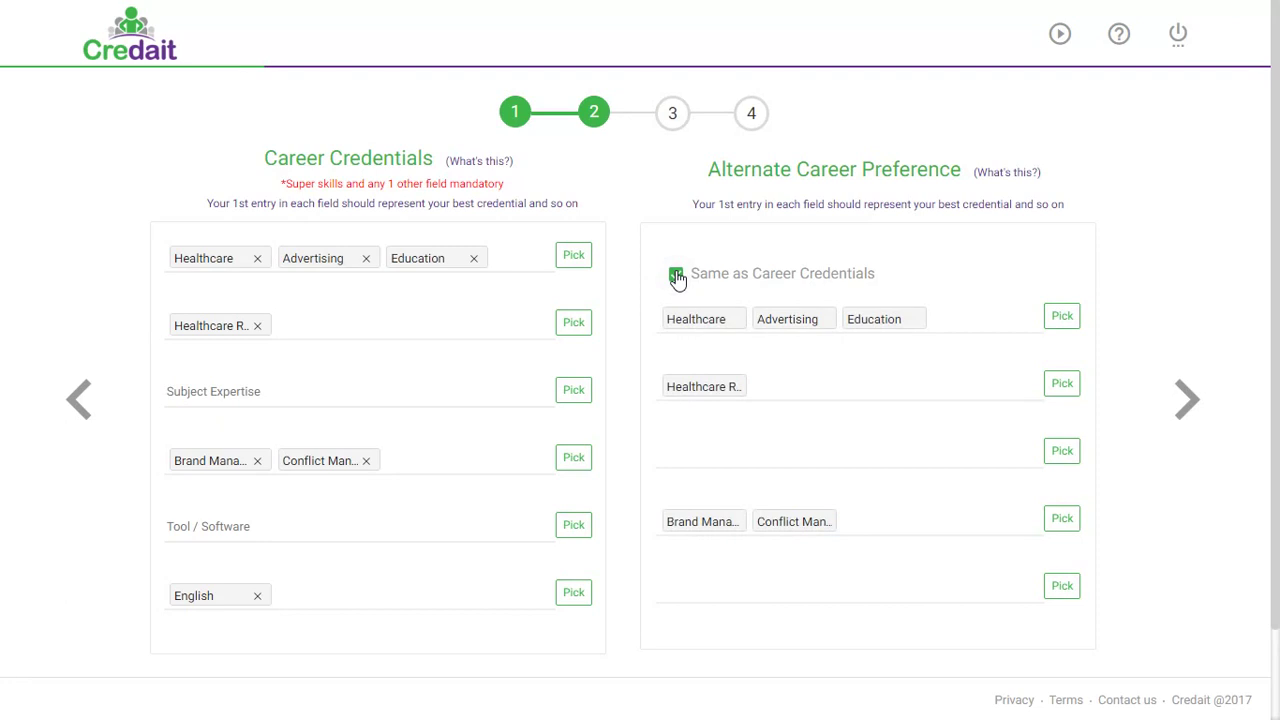